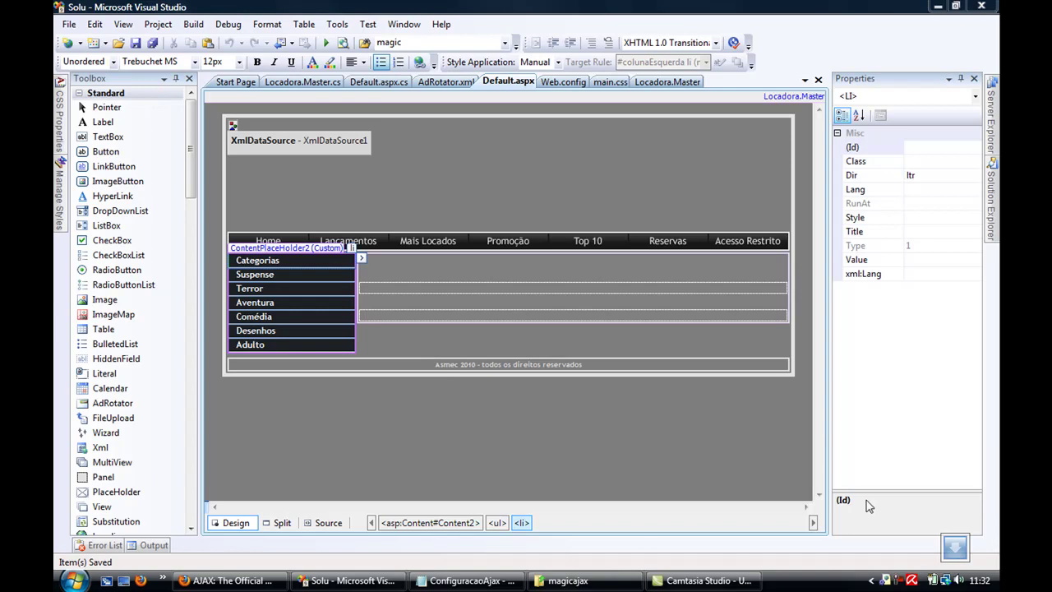
- Switch to SQL Server Configuration Manager from the Microsoft SQL Server 2005 configuration tools and show the SQL Server 2005 services
left_click(74, 580)
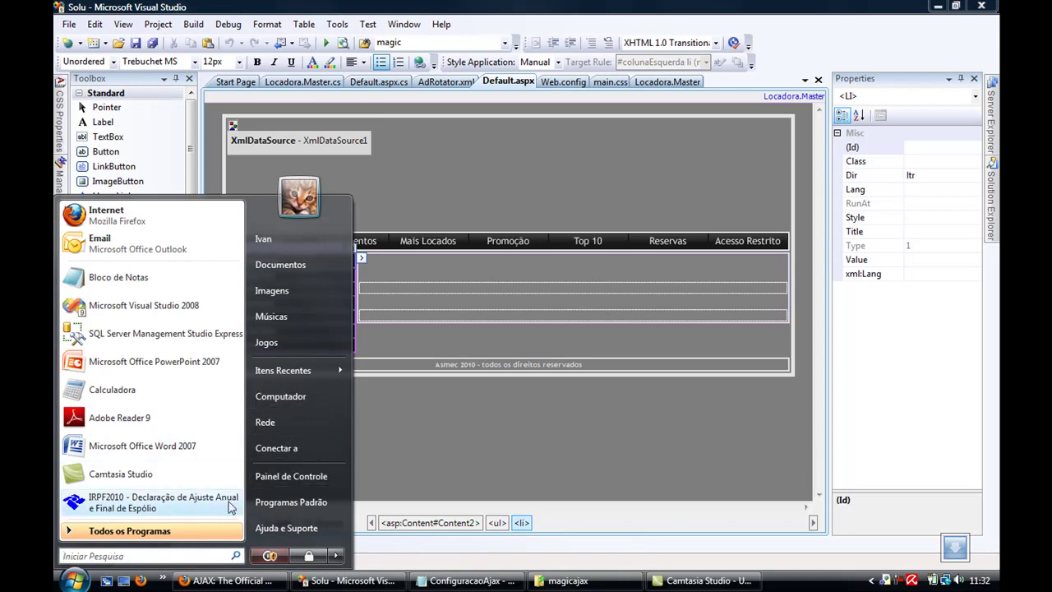
left_click(197, 533)
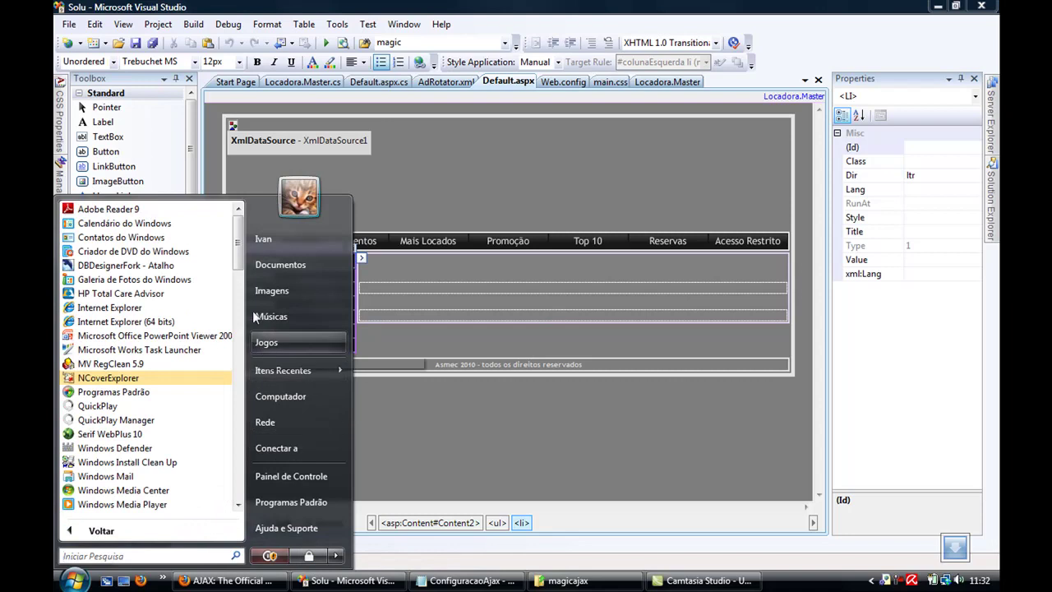
left_click_drag(238, 239, 236, 388)
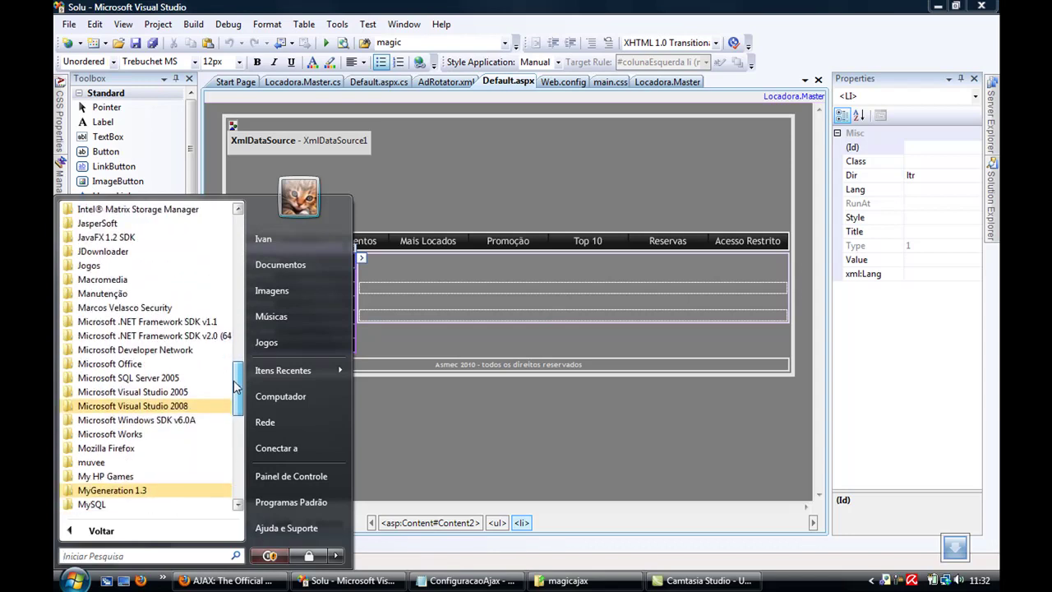
left_click(150, 381)
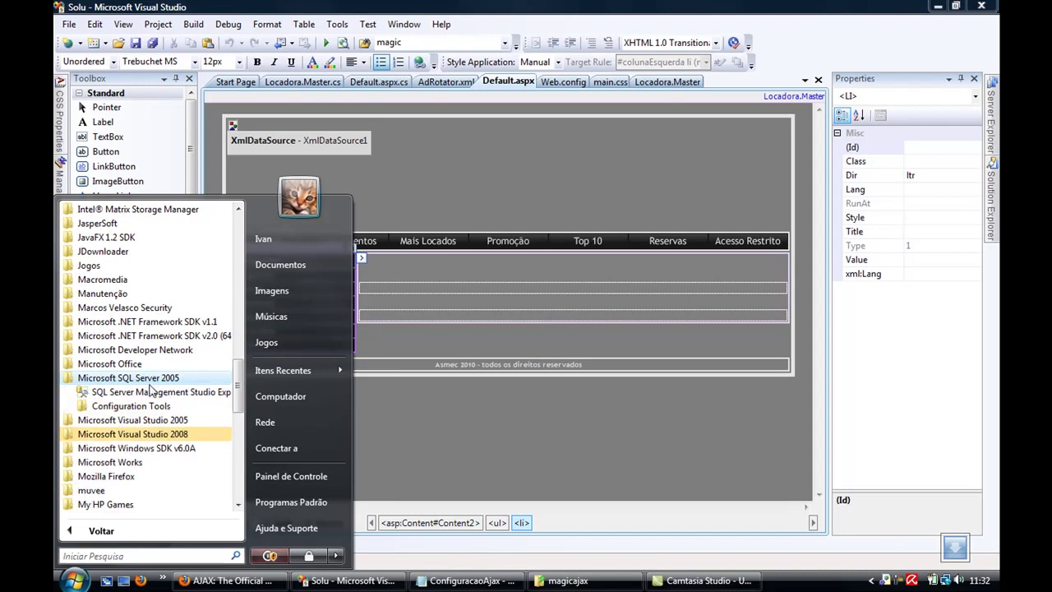
left_click(151, 409)
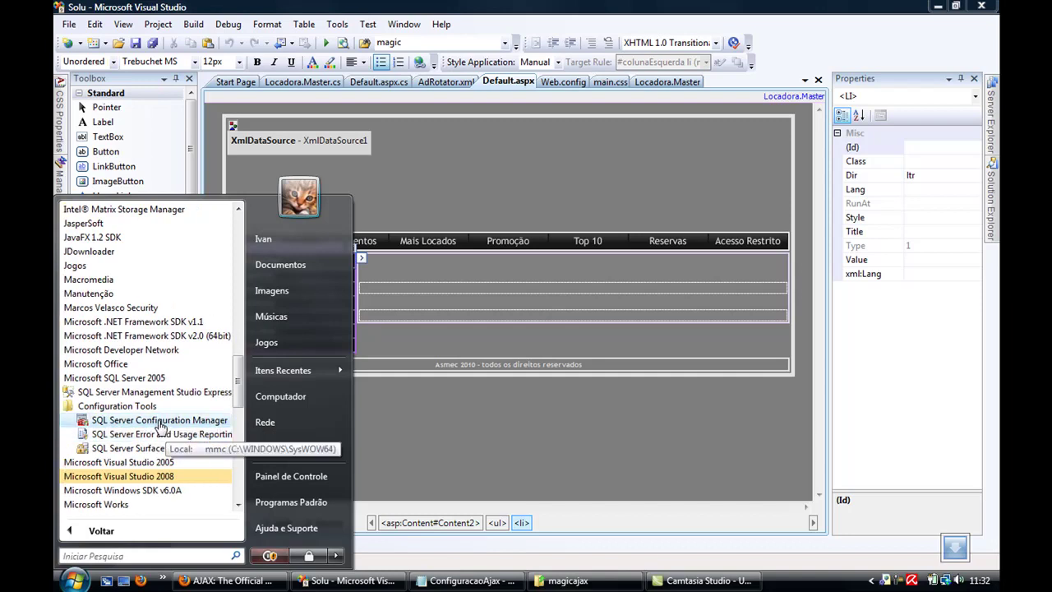
left_click(159, 420)
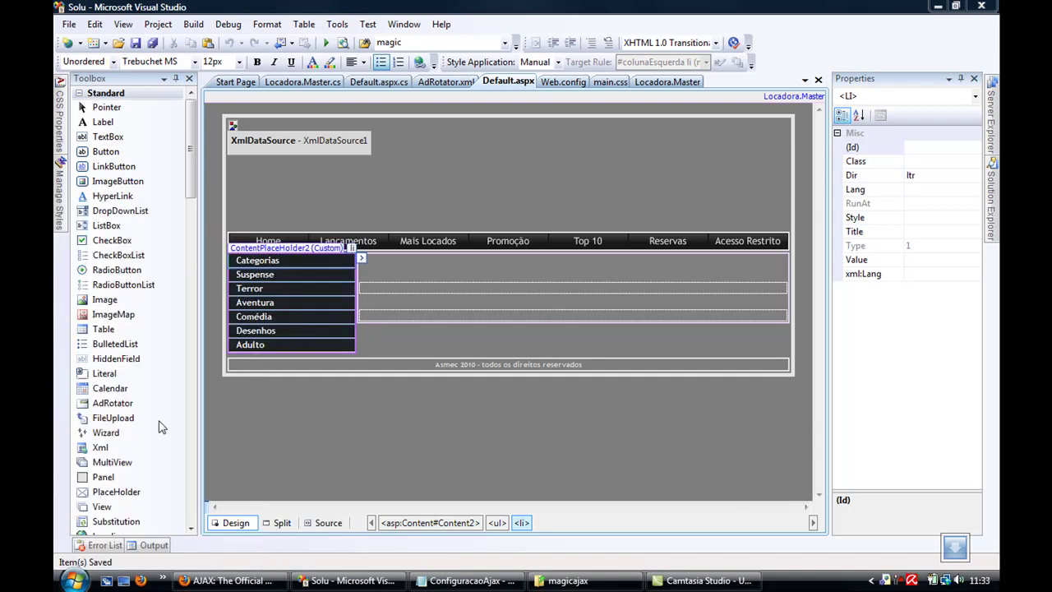
left_click_drag(161, 422, 262, 402)
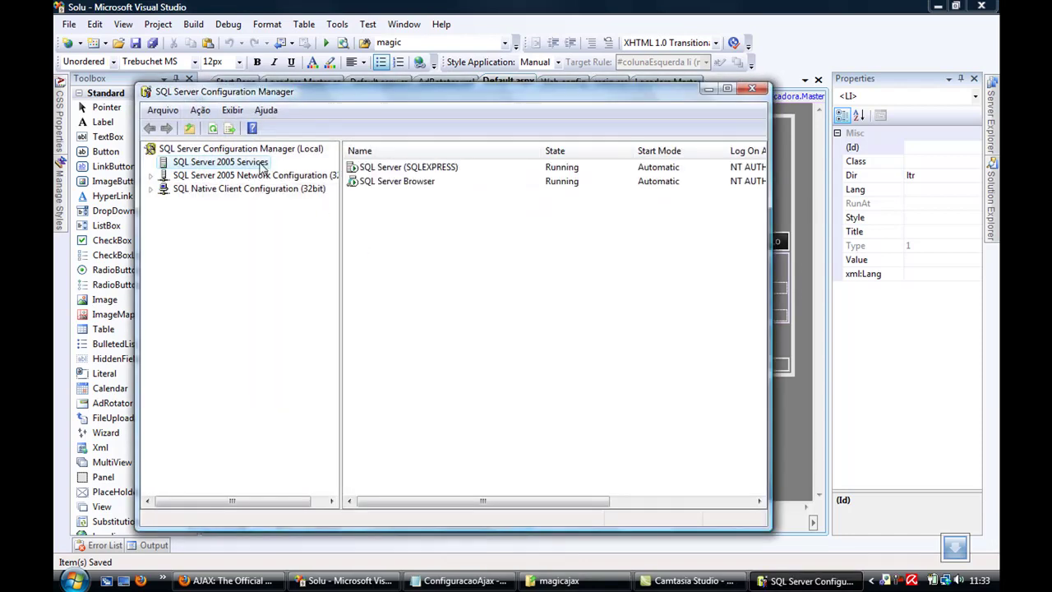
- Check the state and start mode of the SQL Server (SQLEXPRESS) and SQL Server Browser services
left_click(425, 168)
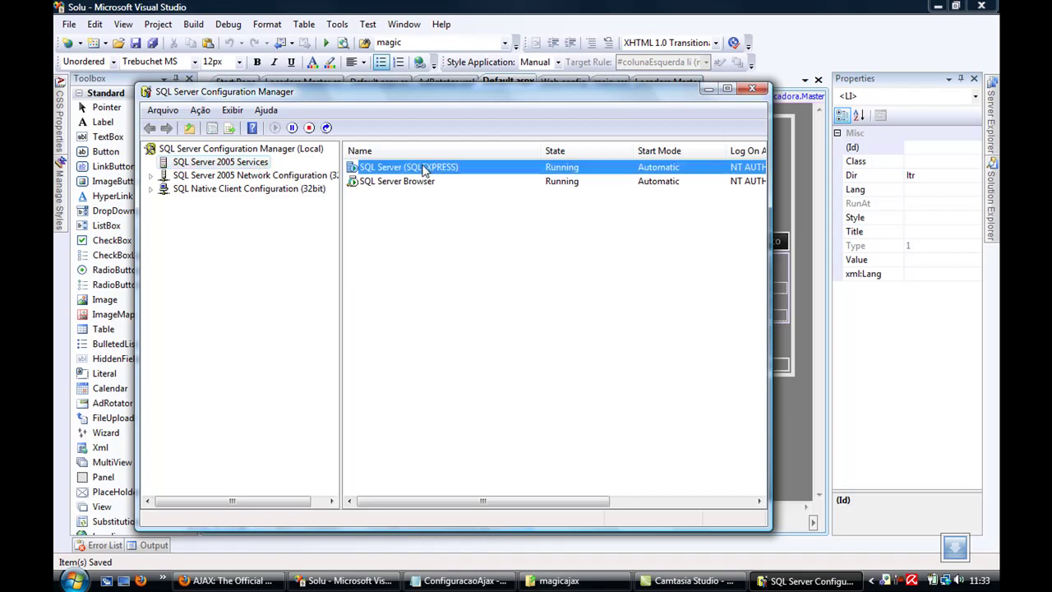
left_click(422, 182)
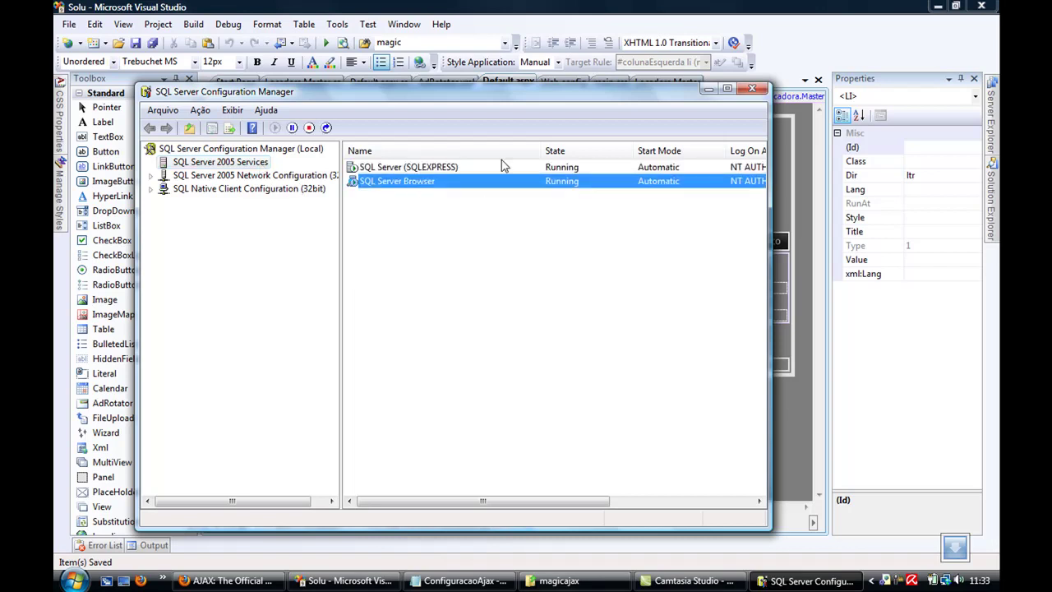
left_click(579, 169)
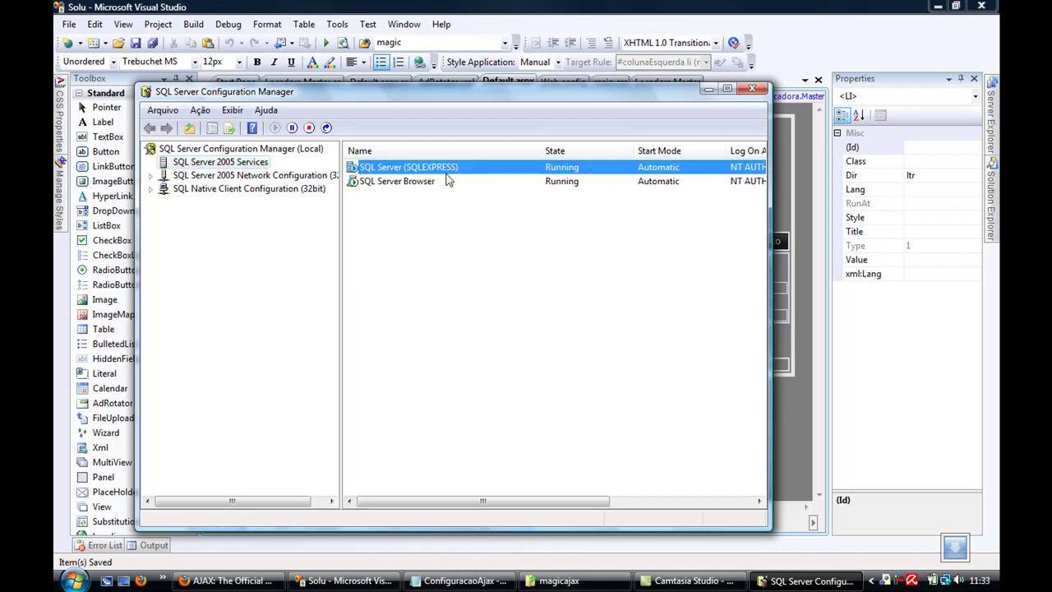
left_click(402, 187)
left_click(412, 171)
- Set the SQL Server Browser service's start mode to Automatic in its properties and accept the settings
left_click(573, 184)
right_click(572, 184)
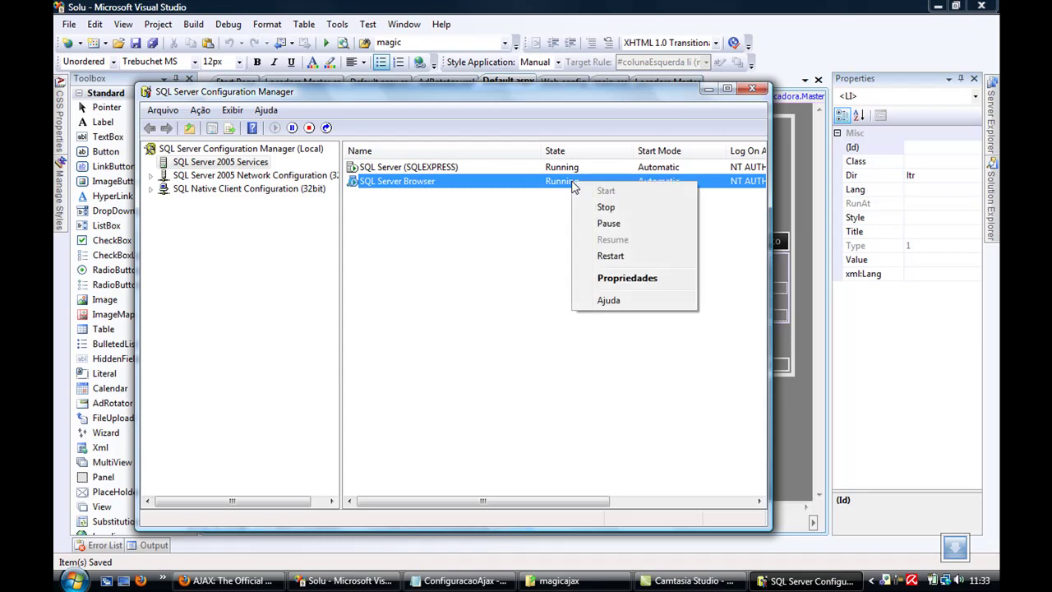
left_click(612, 274)
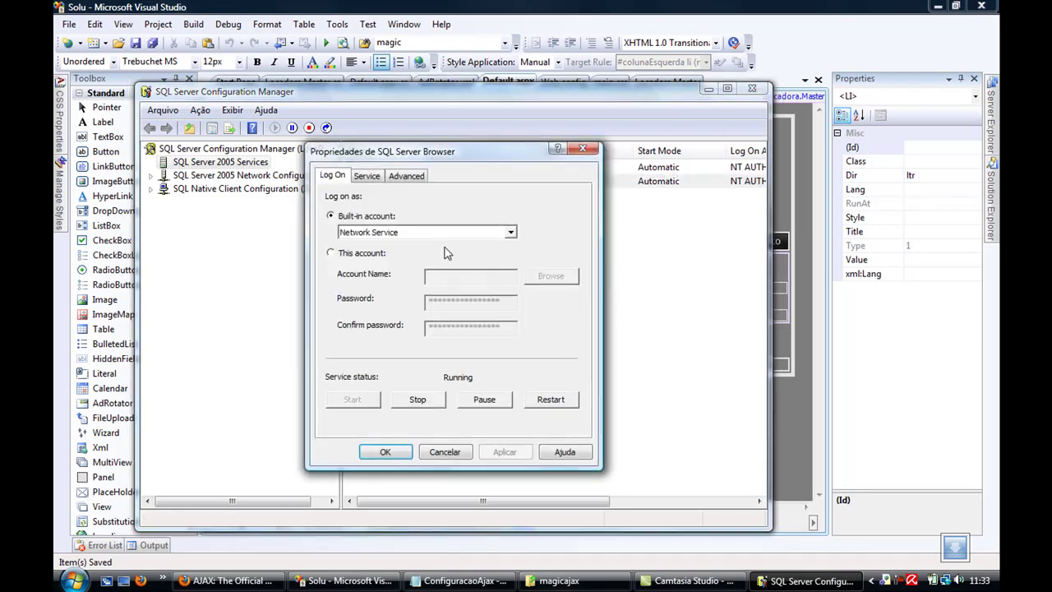
left_click(370, 179)
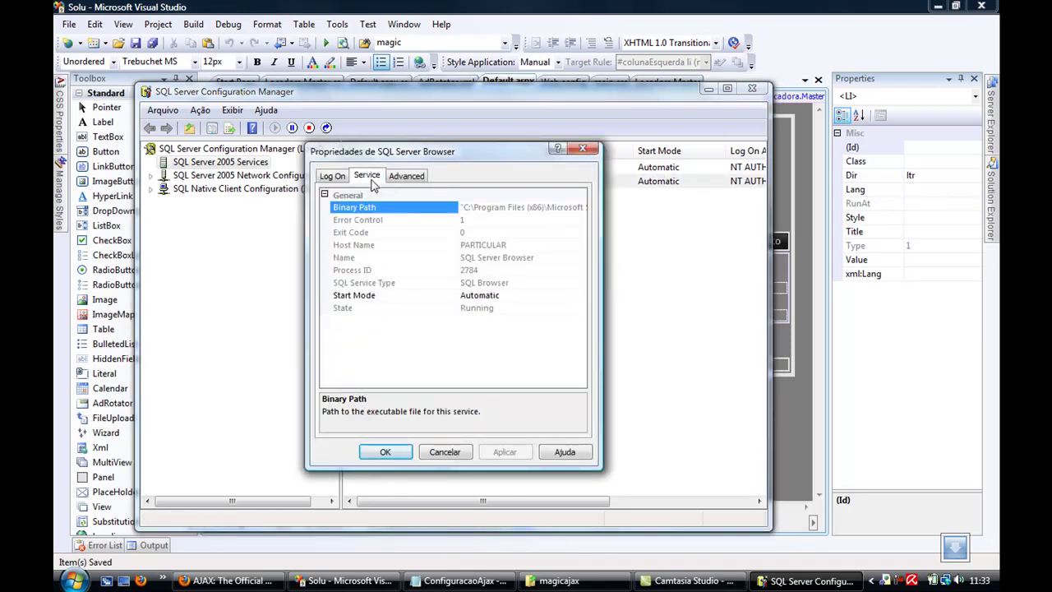
left_click(481, 297)
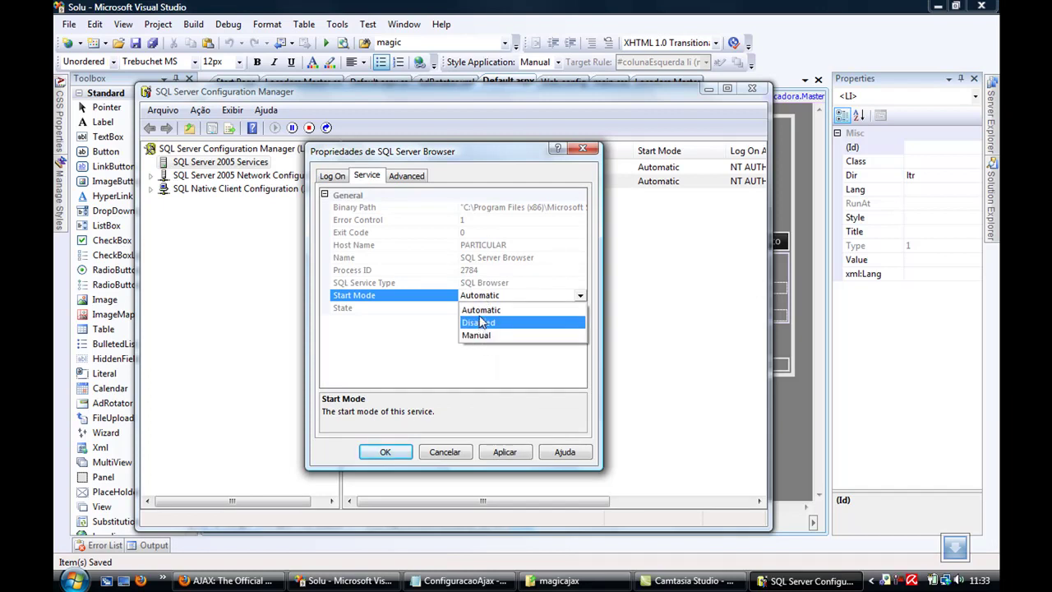
left_click(482, 310)
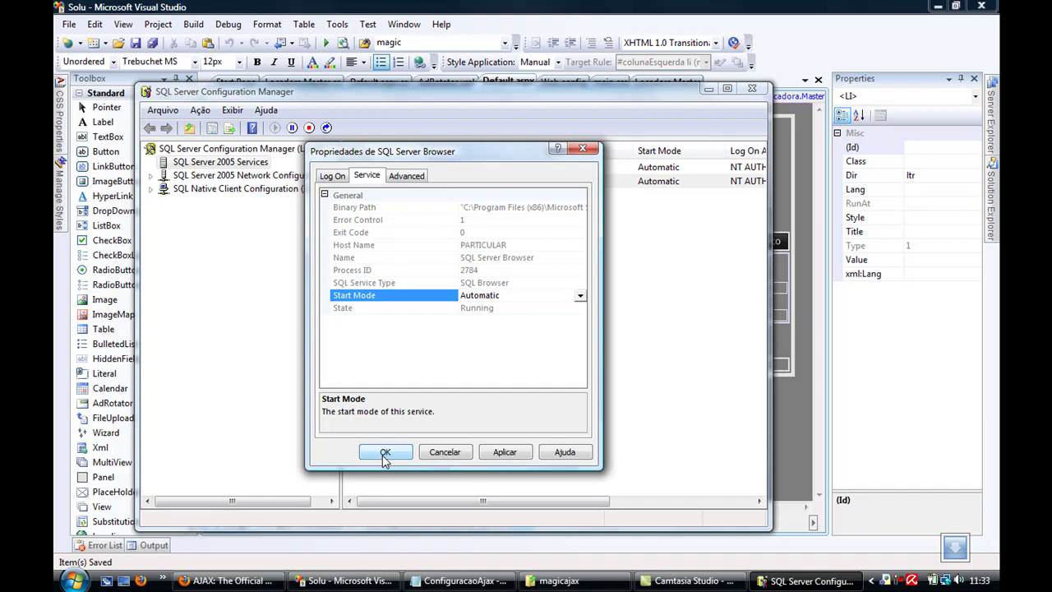
left_click(383, 454)
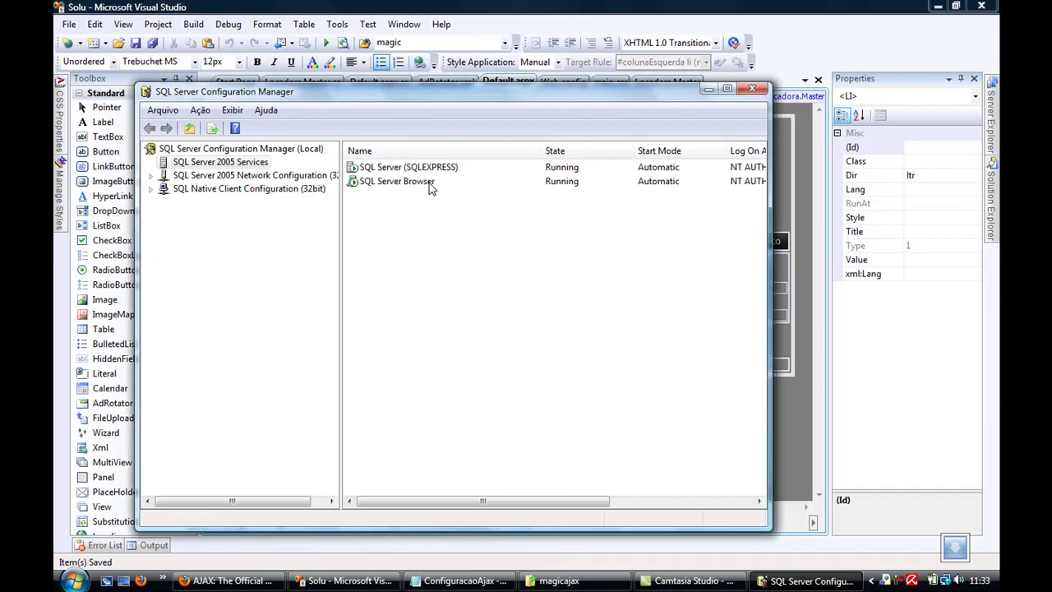
- Review the control commands offered for the SQL Server Browser service and close SQL Server Configuration Manager
left_click(429, 182)
right_click(428, 182)
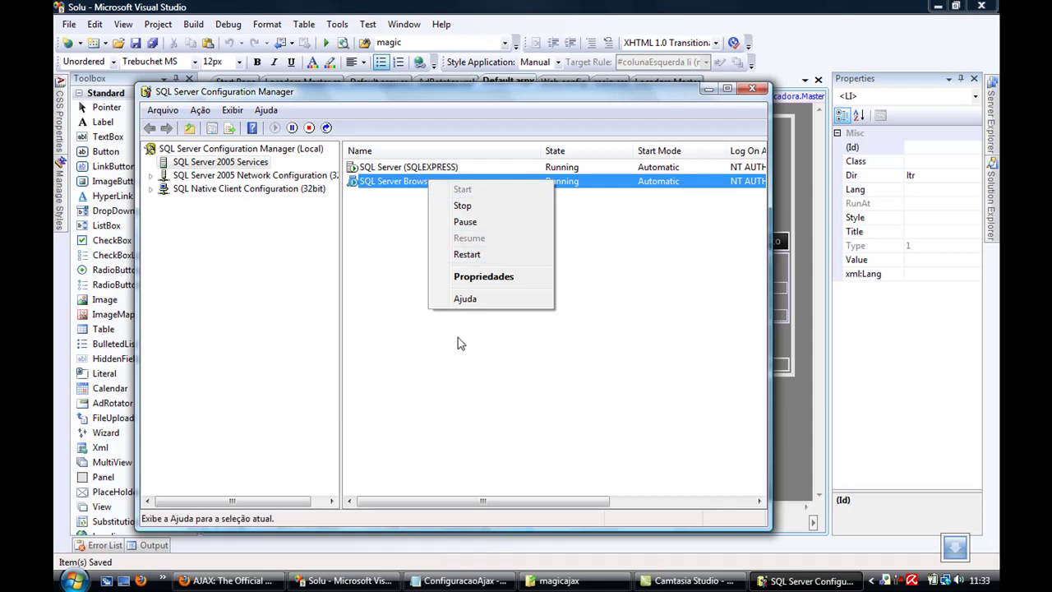
left_click(463, 394)
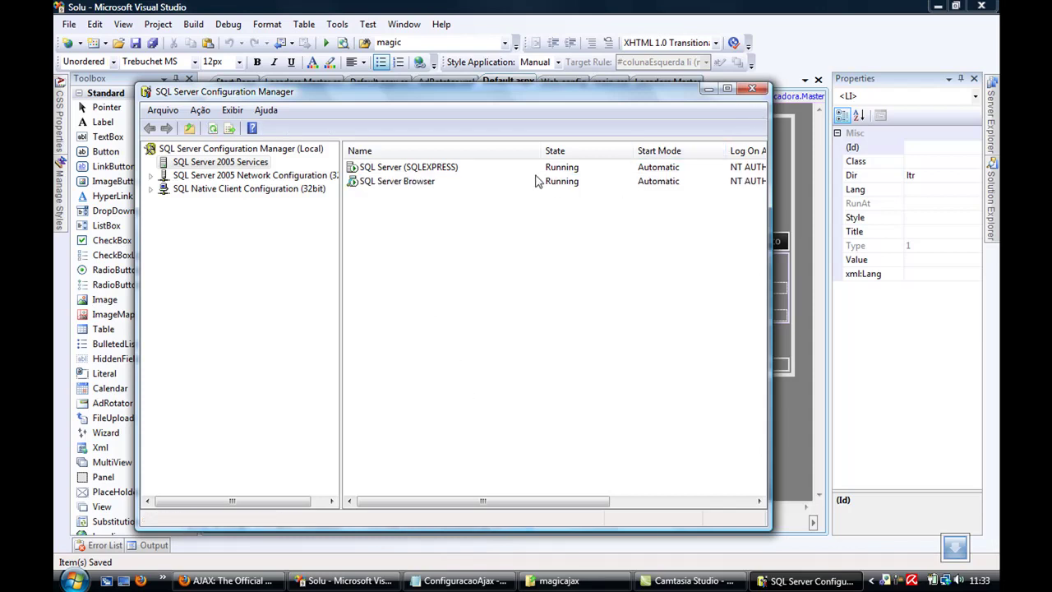
left_click(751, 89)
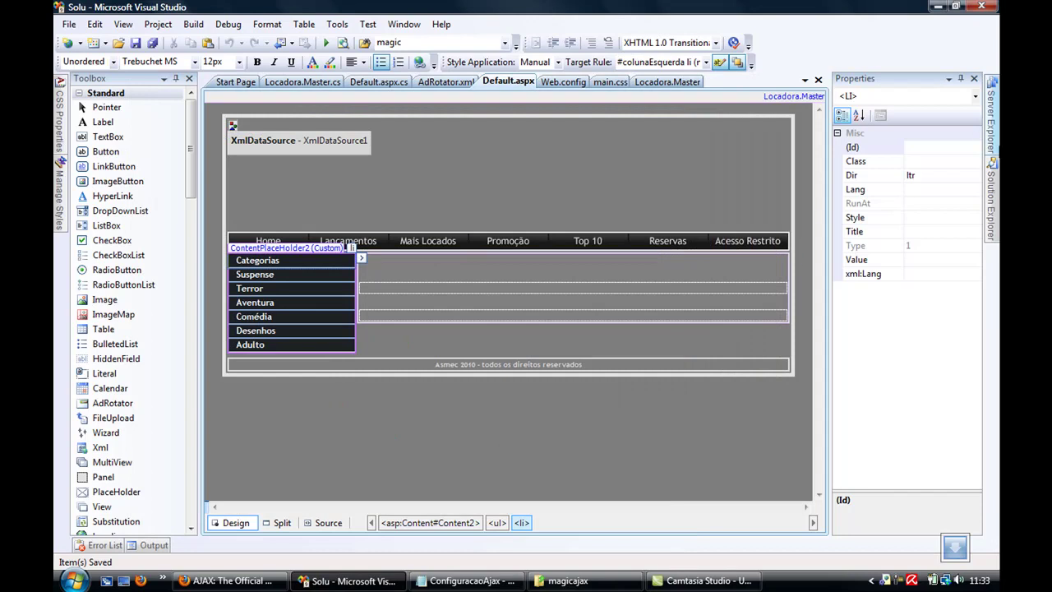
- Show Server Explorer with its data connections and keep it docked open instead of auto-hiding
mouse_move(990, 148)
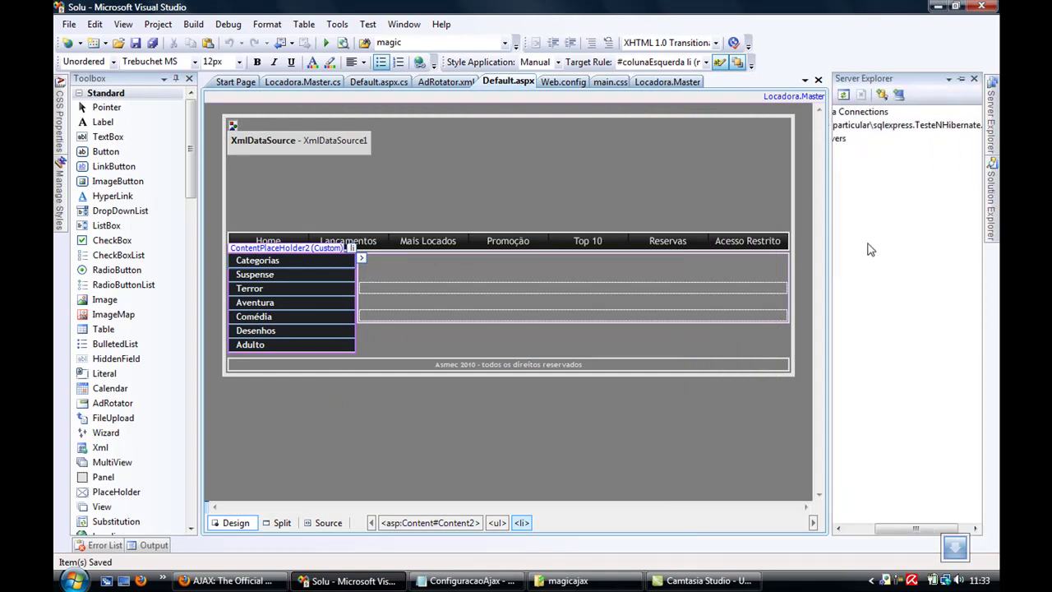
left_click(869, 245)
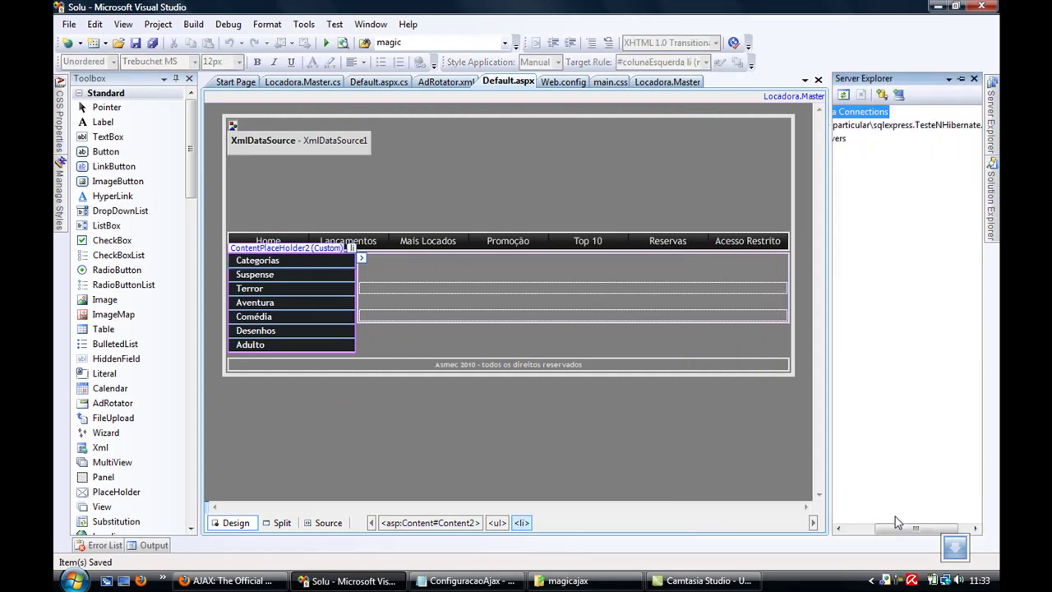
left_click_drag(899, 529, 849, 531)
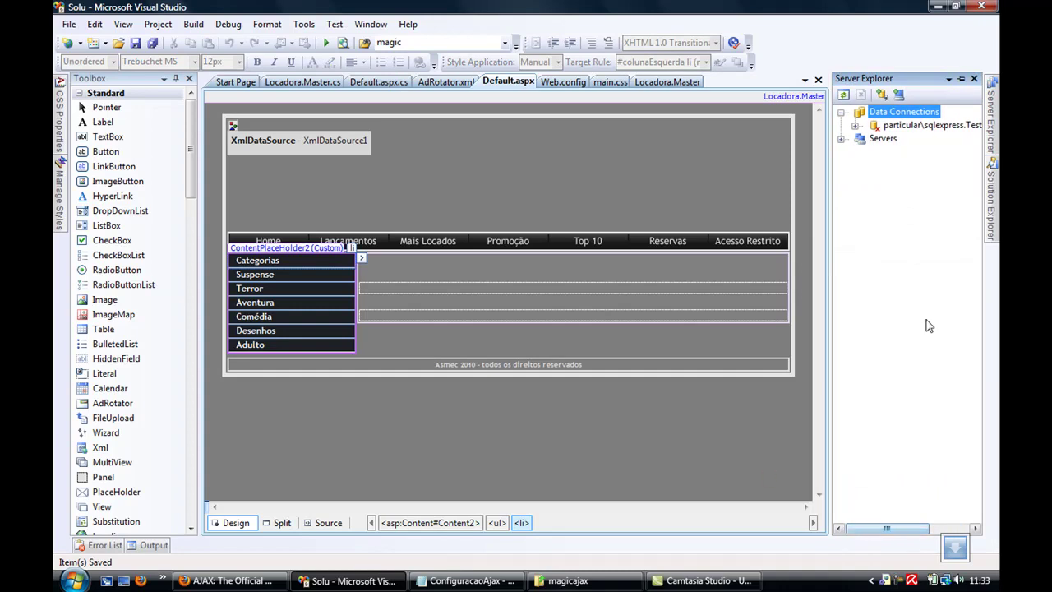
left_click(125, 25)
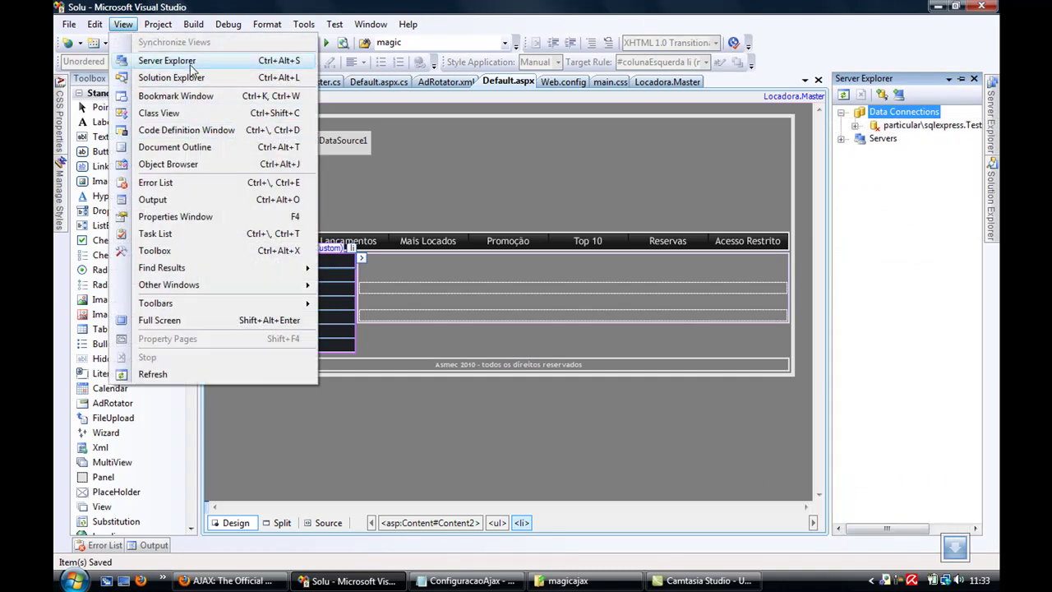
left_click(190, 63)
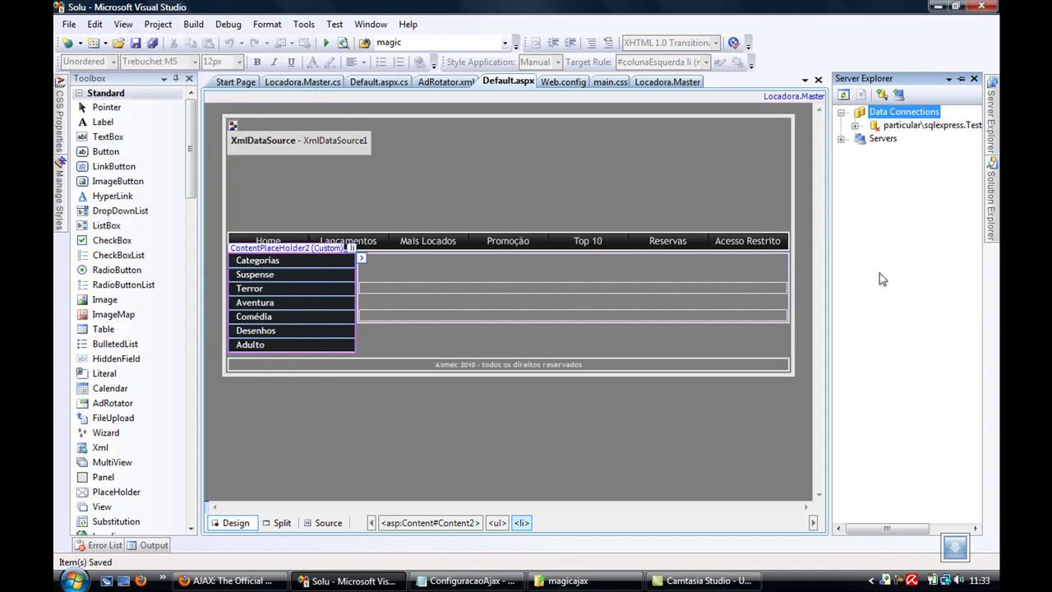
left_click(960, 79)
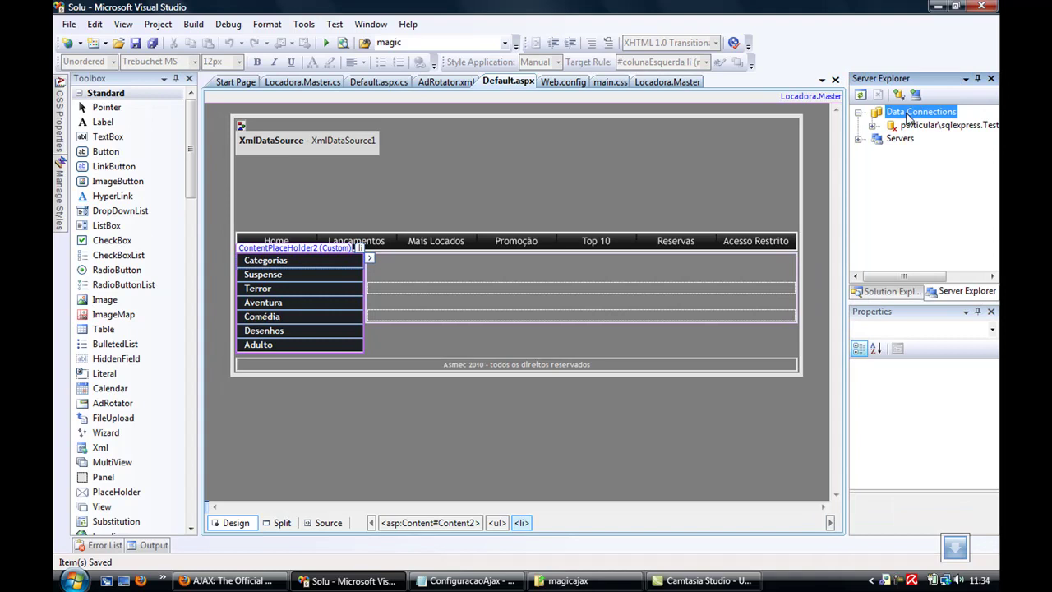
- Start a new SQL Server database under Data Connections and choose PARTICULAR\SQLEXPRESS as the server
right_click(909, 120)
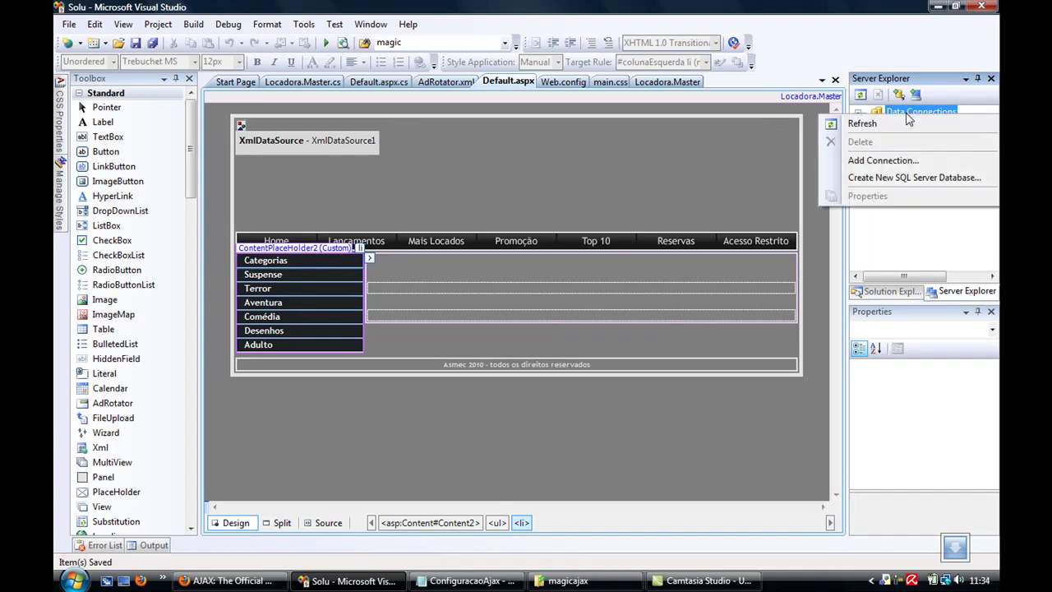
left_click(907, 177)
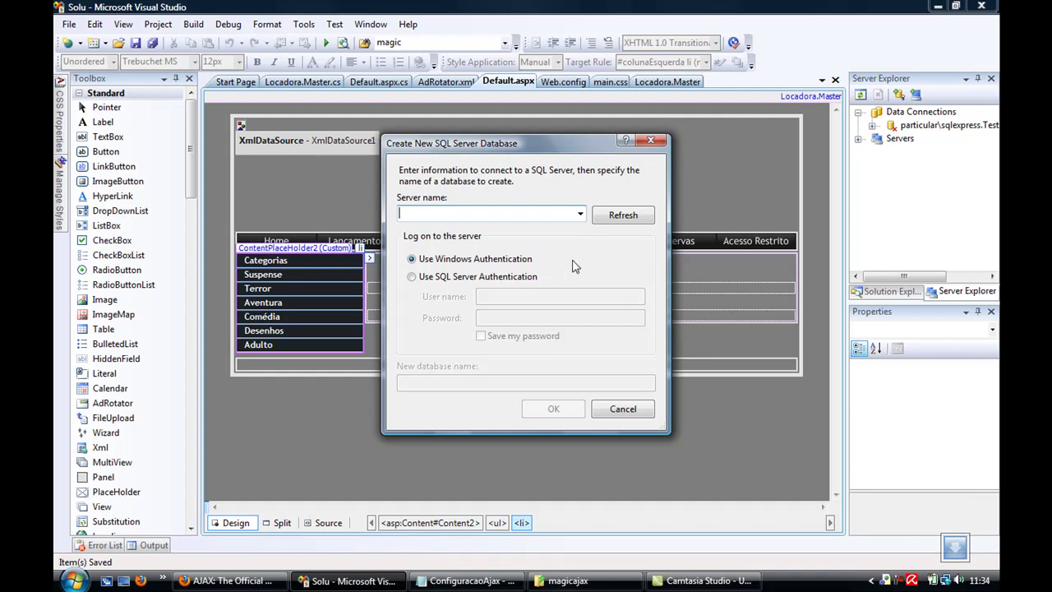
left_click(580, 214)
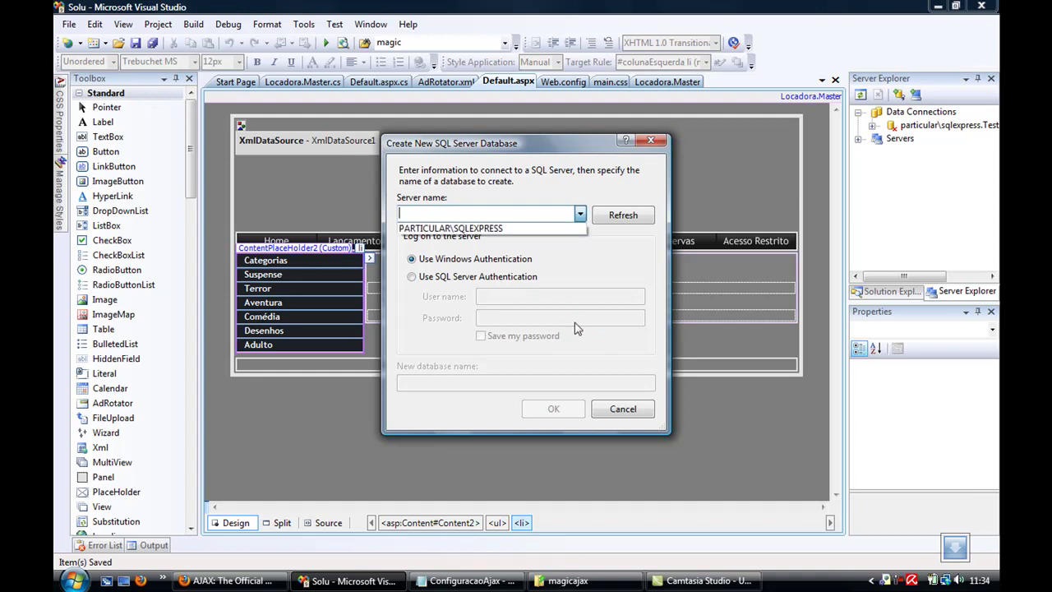
left_click(477, 230)
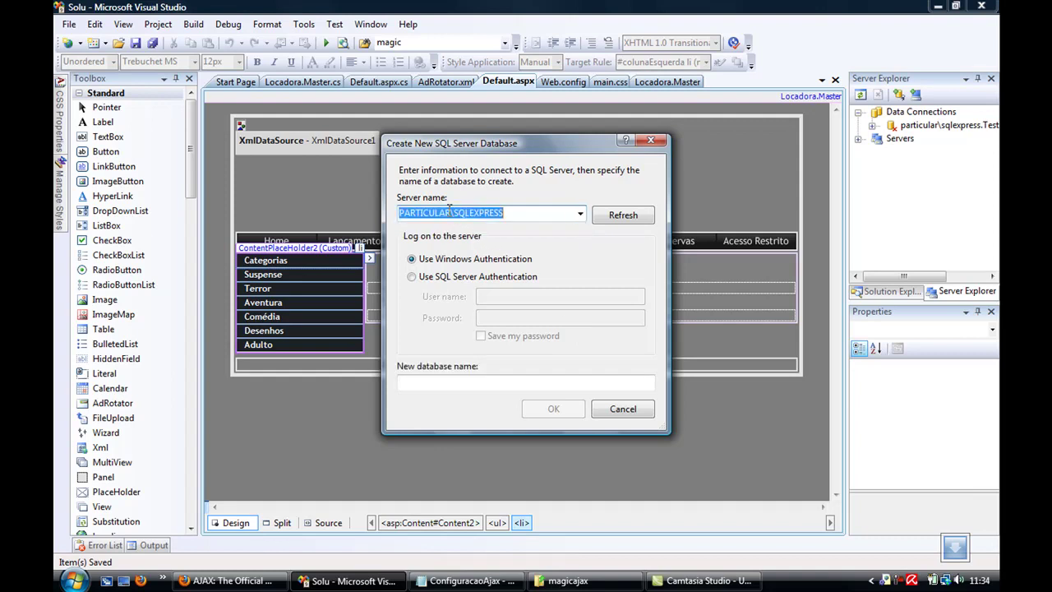
left_click(449, 210)
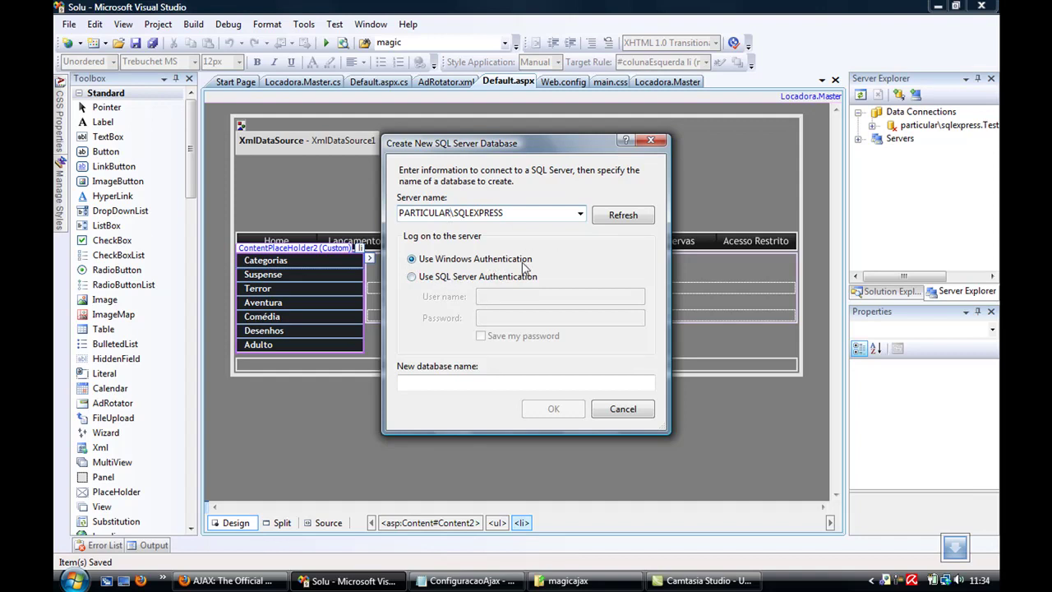
- Select Windows Authentication after viewing the SQL Server Authentication option, and create the new database with the name Locadora
left_click(474, 281)
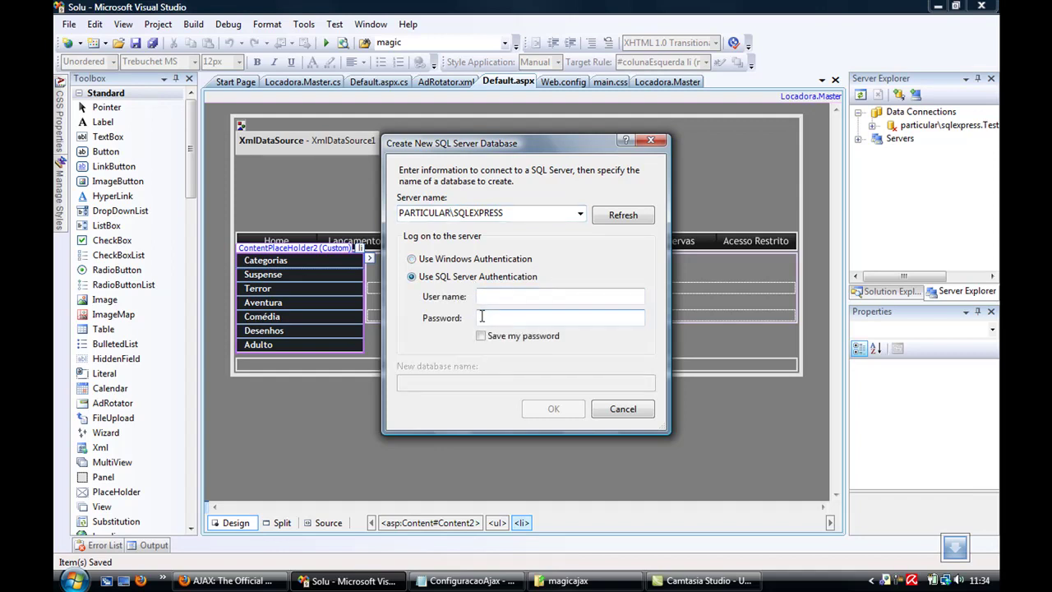
left_click(425, 261)
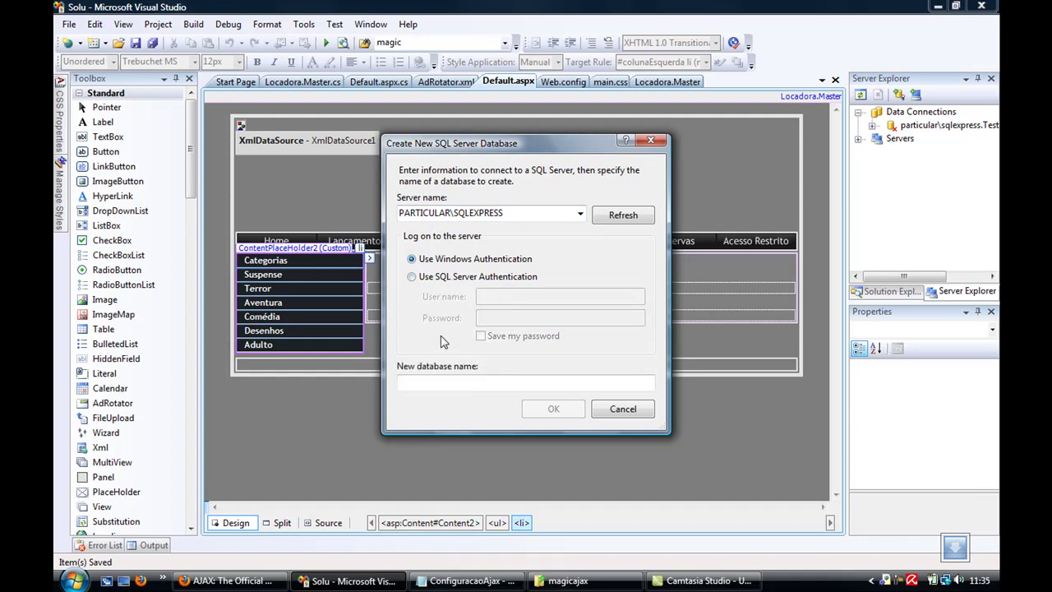
left_click(437, 380)
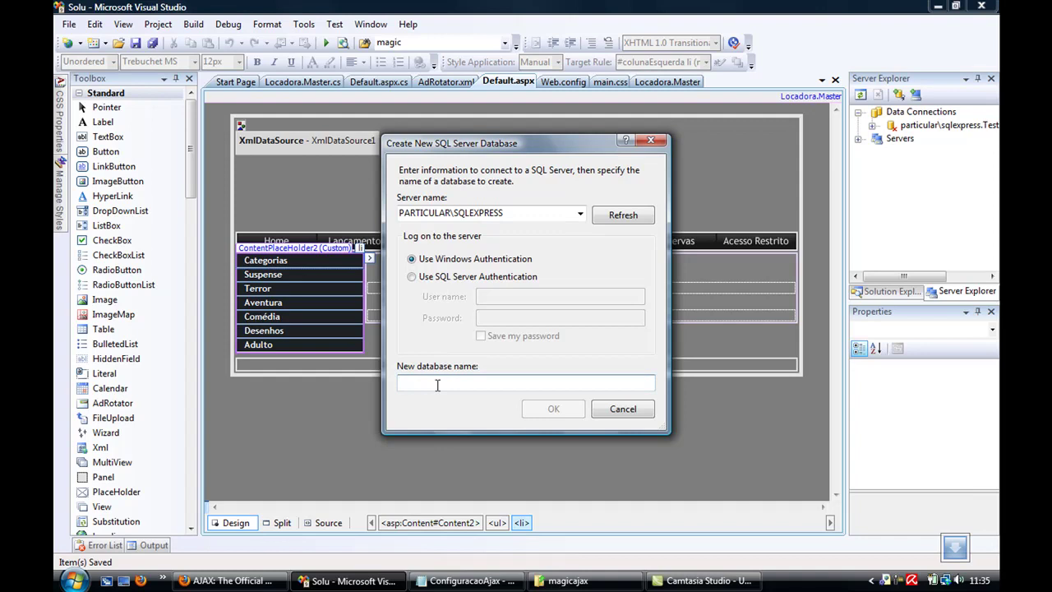
type("Locadora")
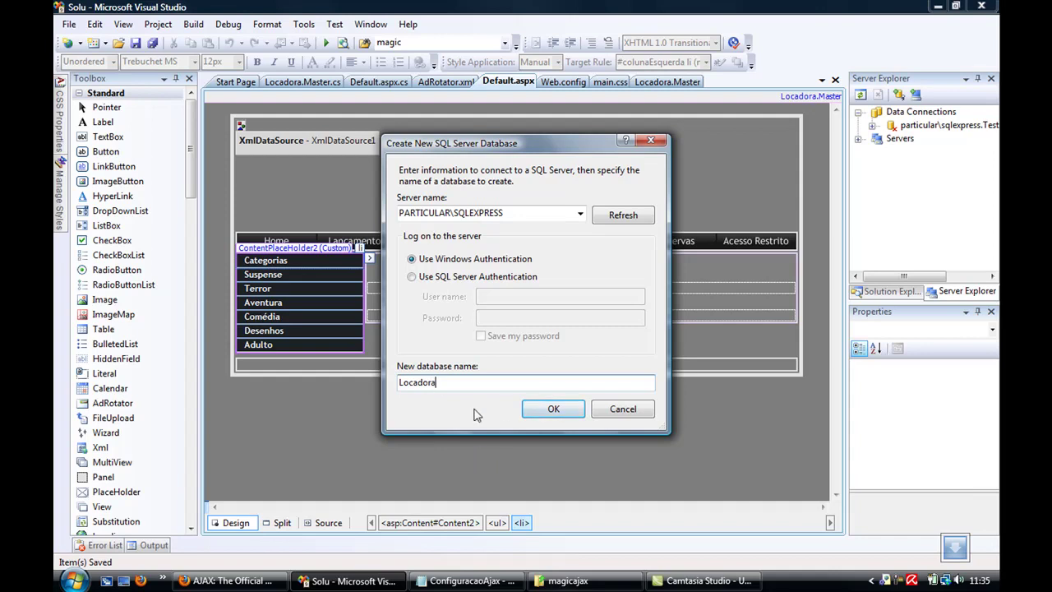
left_click(544, 412)
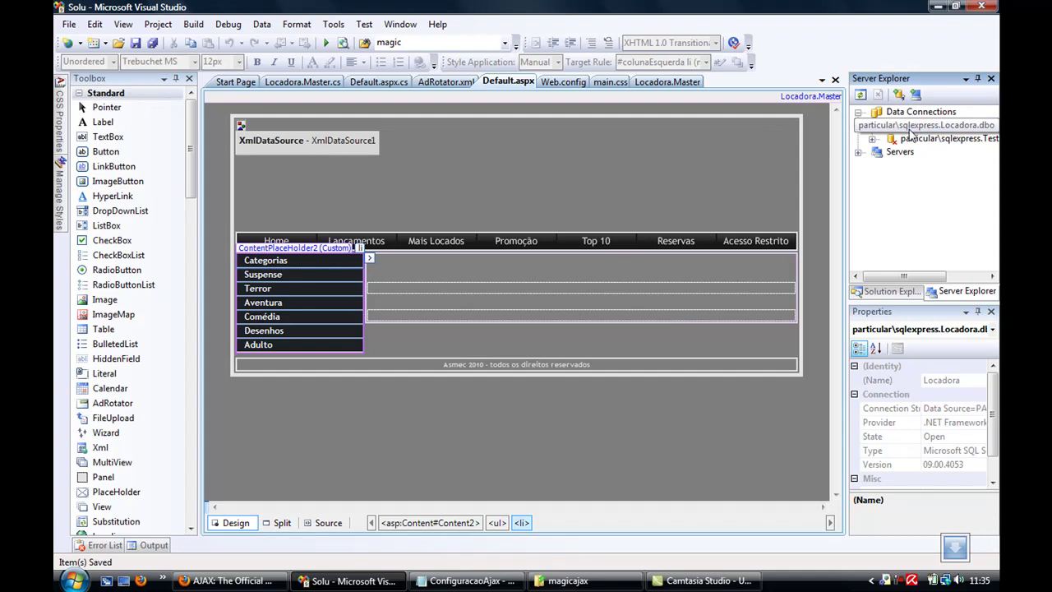
- Expand the new Locadora connection and examine its object folders, checking the contents of Tables and Views
left_click(933, 133)
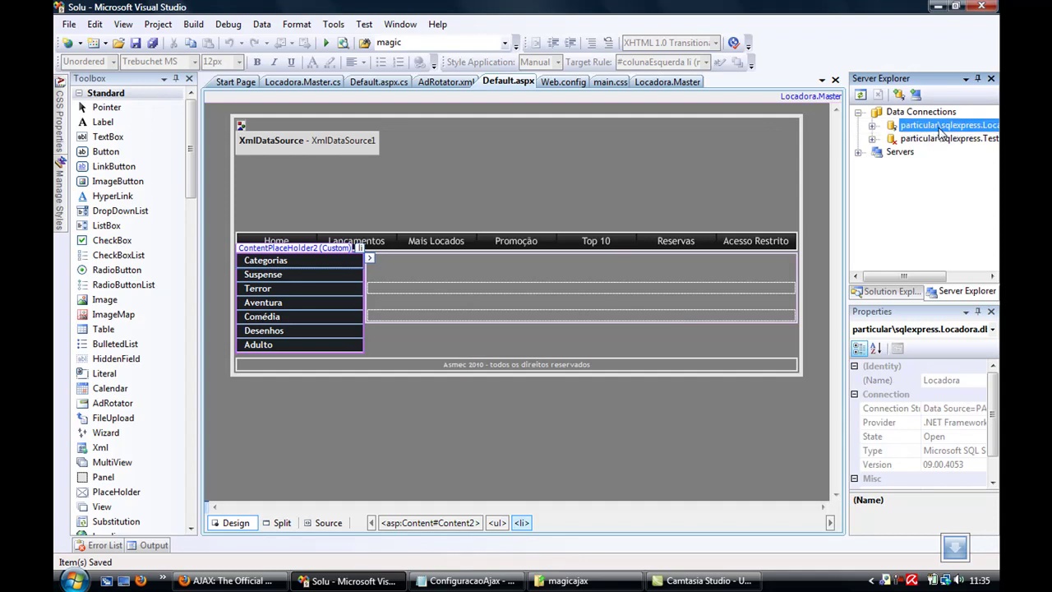
left_click(871, 126)
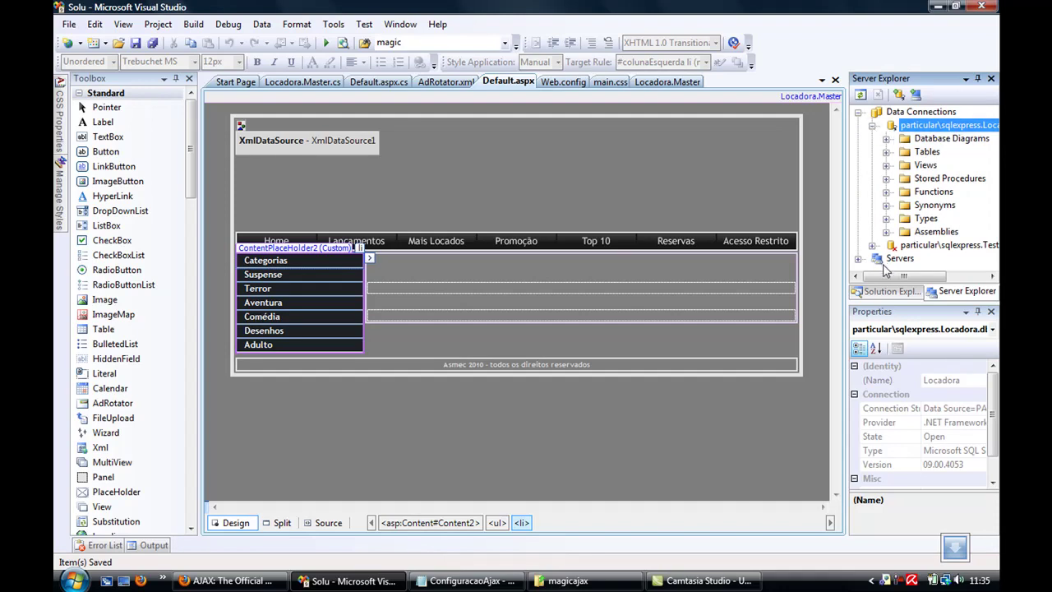
left_click(920, 154)
left_click(922, 166)
left_click(924, 185)
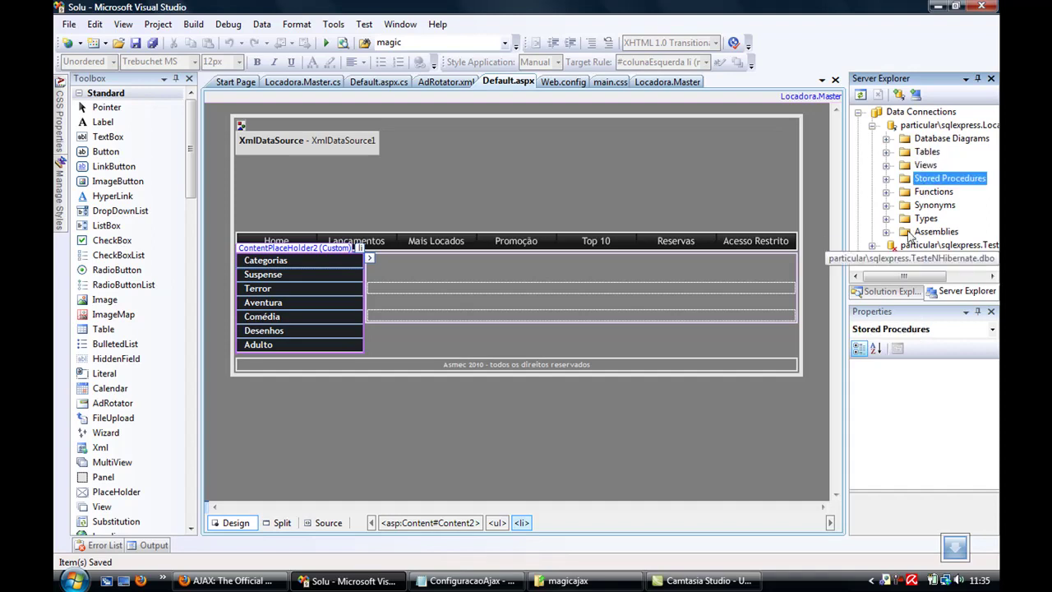
left_click(885, 151)
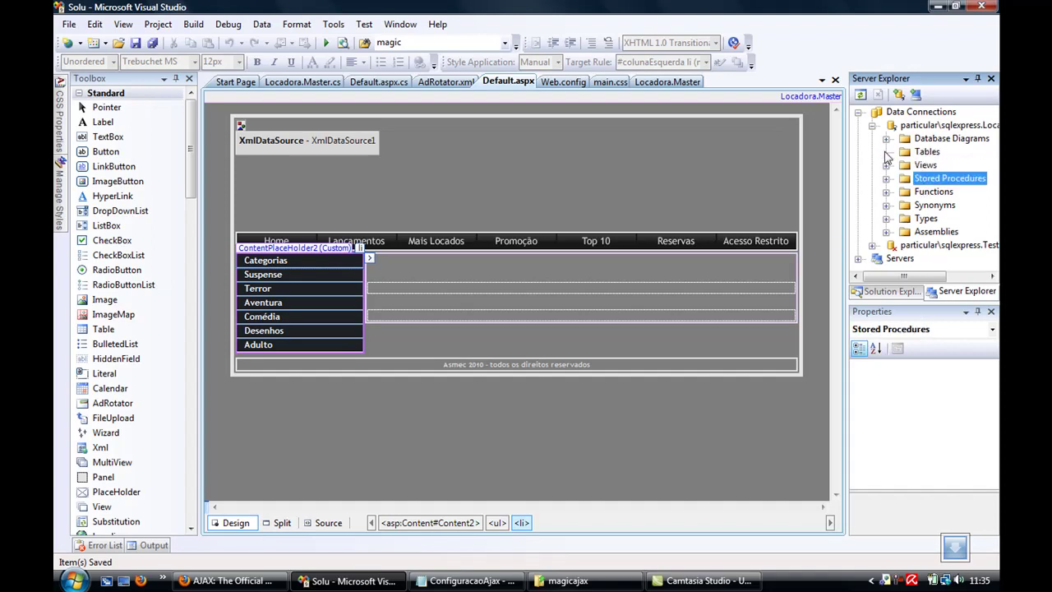
left_click(886, 165)
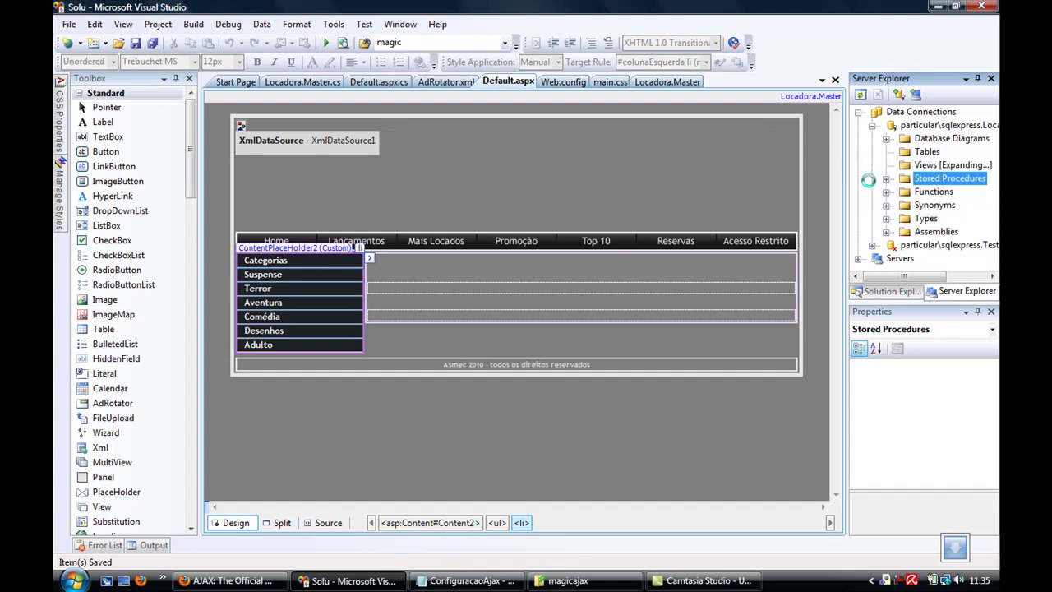
left_click_drag(909, 186, 770, 192)
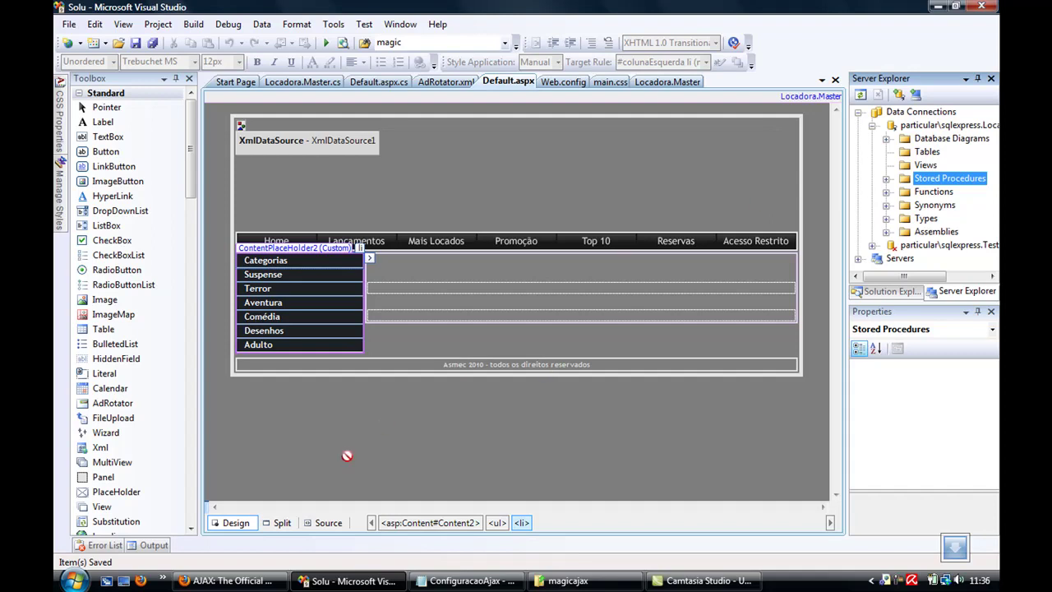
- Open the SDK Command Prompt of Microsoft .NET Framework SDK v2.0 and move its window clear of the screen's corner
left_click(74, 580)
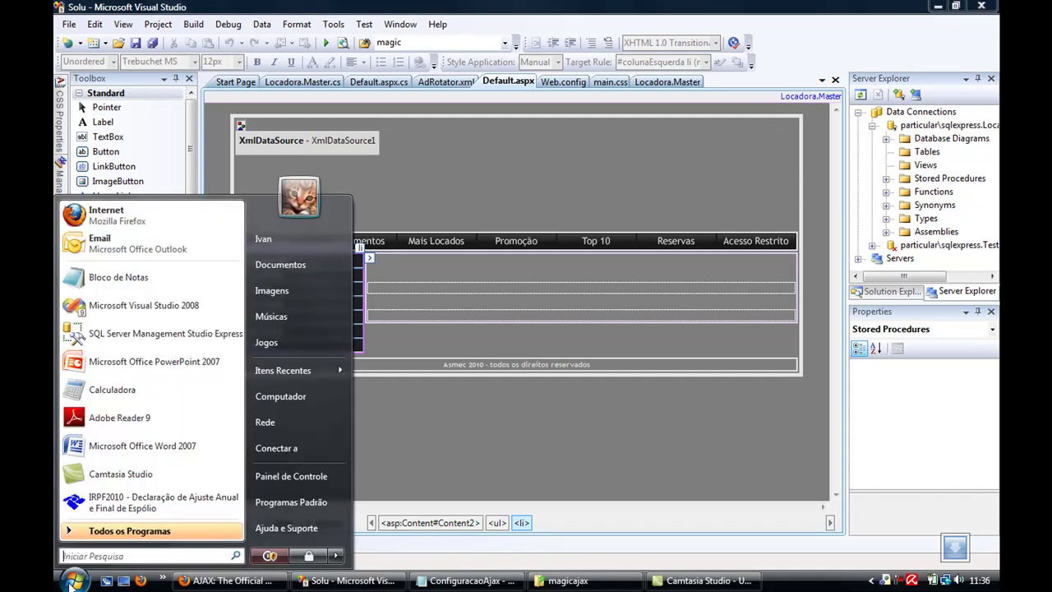
left_click(190, 534)
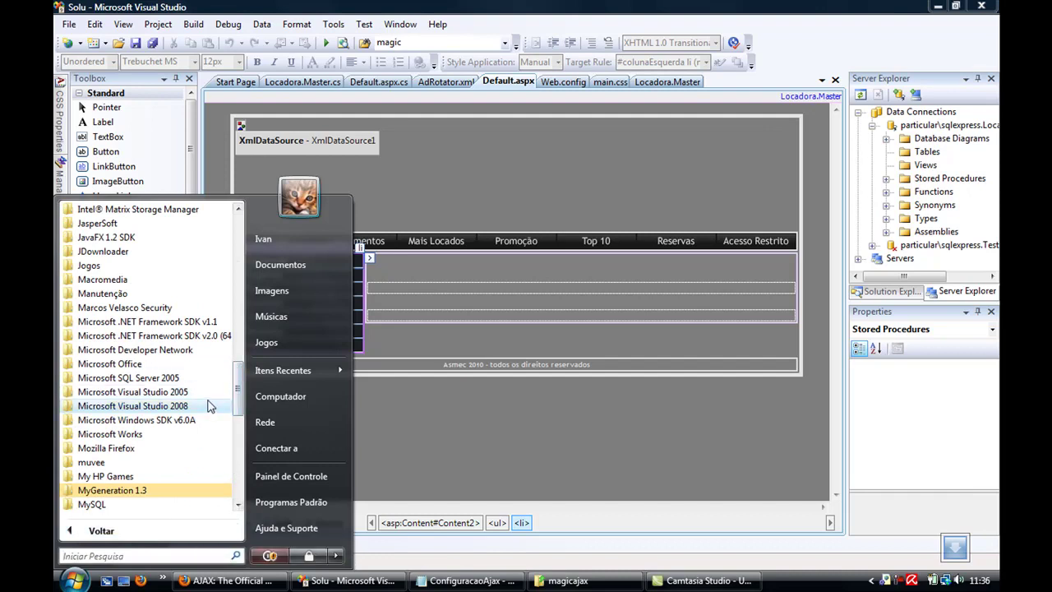
left_click(159, 337)
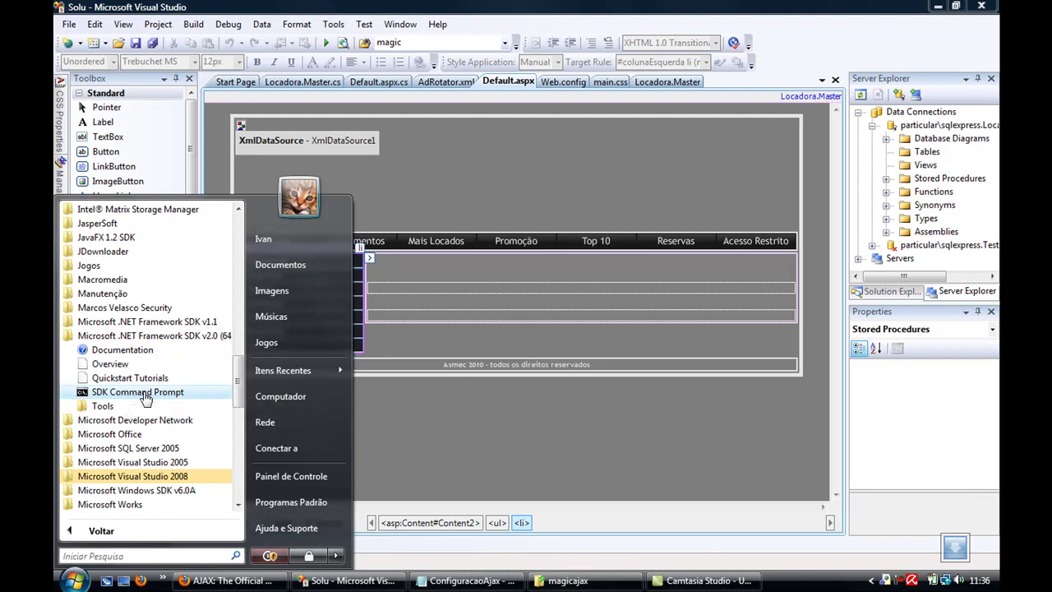
left_click(145, 393)
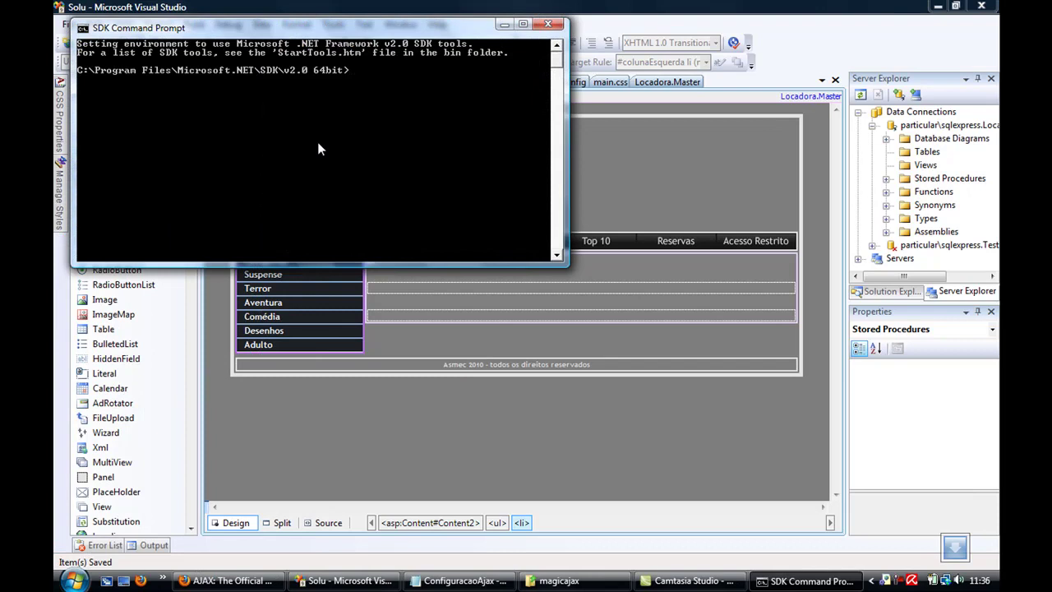
left_click_drag(288, 34, 444, 129)
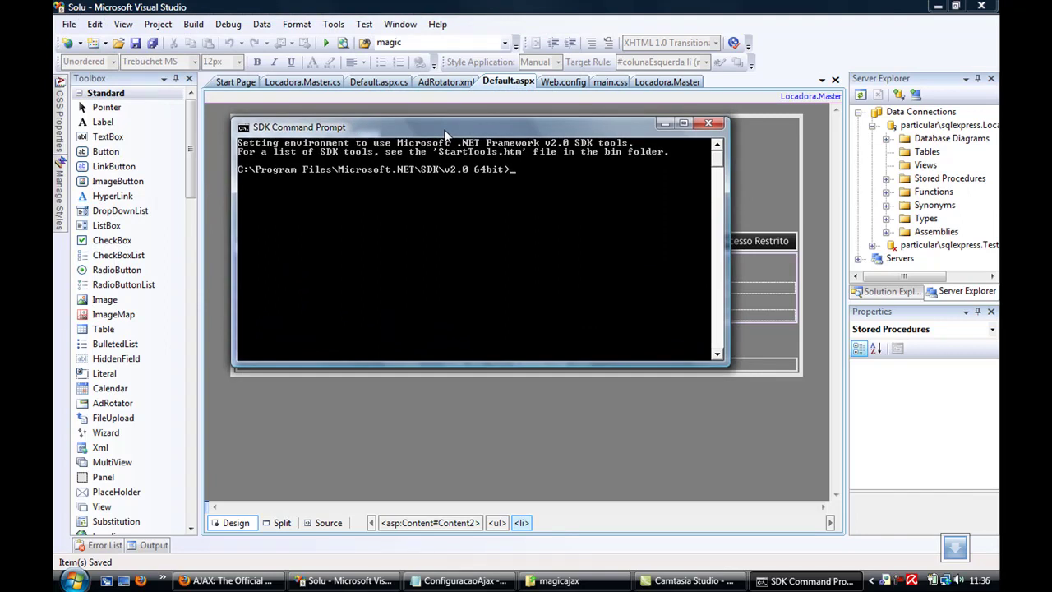
- Run aspnet_regsql and proceed through its wizard with the option to configure SQL Server for application services
type("aspnet_regsql")
key("Return")
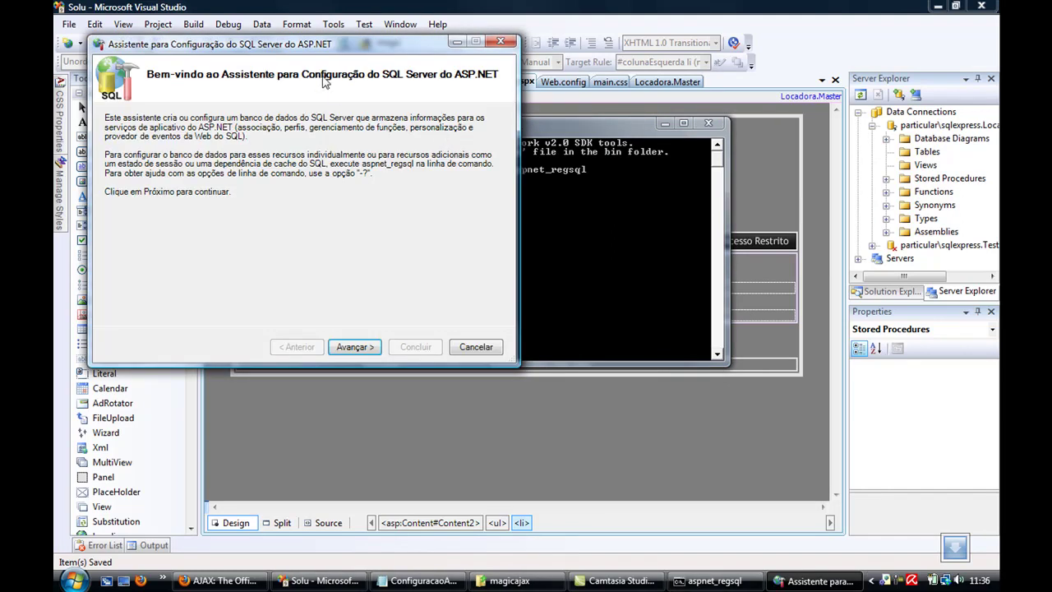
left_click_drag(313, 51, 476, 97)
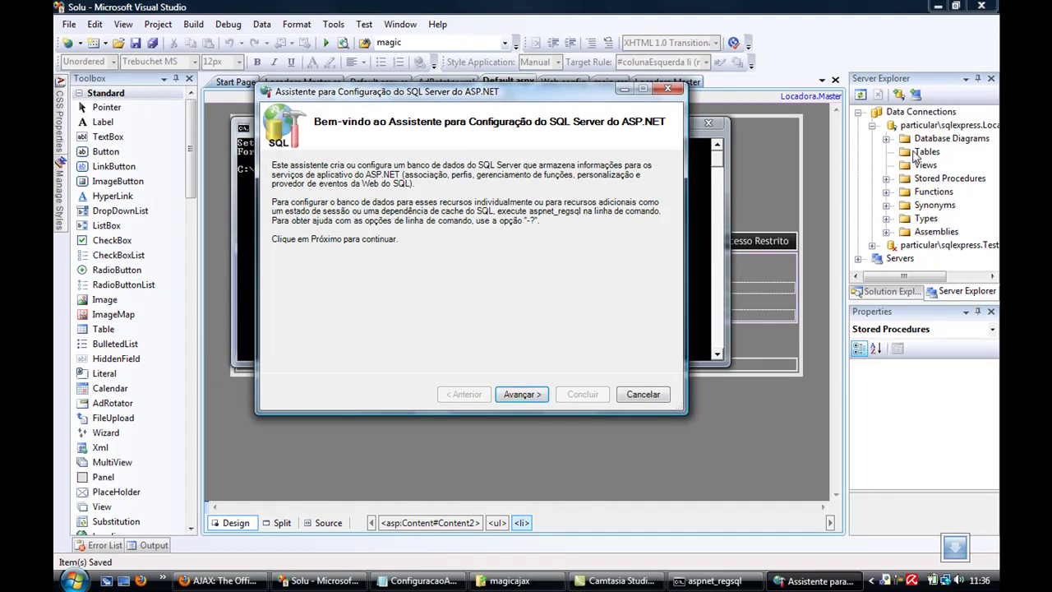
left_click(518, 395)
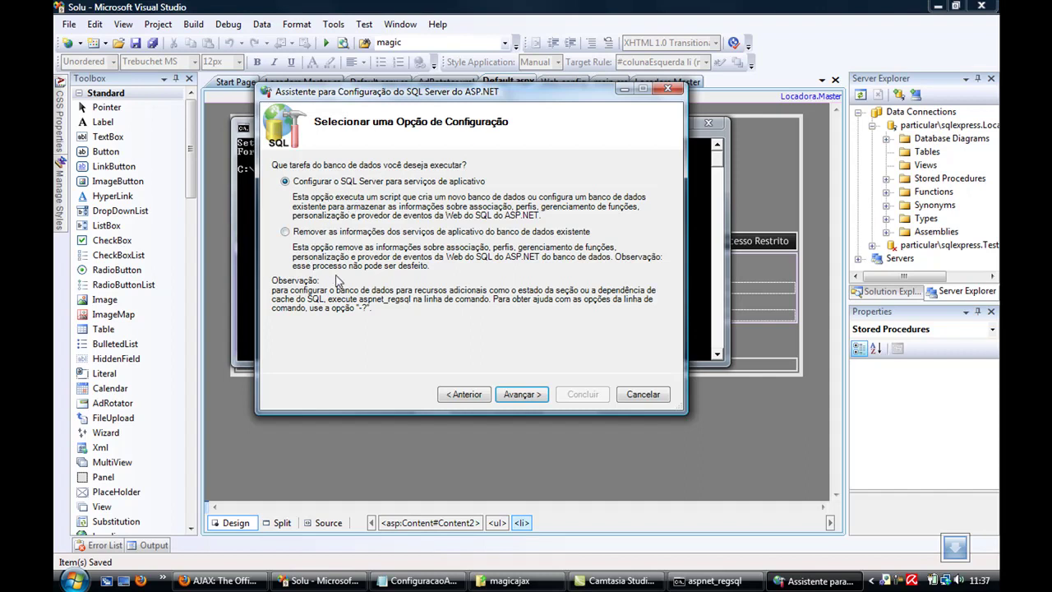
left_click(521, 394)
- Set the wizard's server to PARTICULAR\SQLEXPRESS and select the default entry in the database field for replacement
left_click(414, 220)
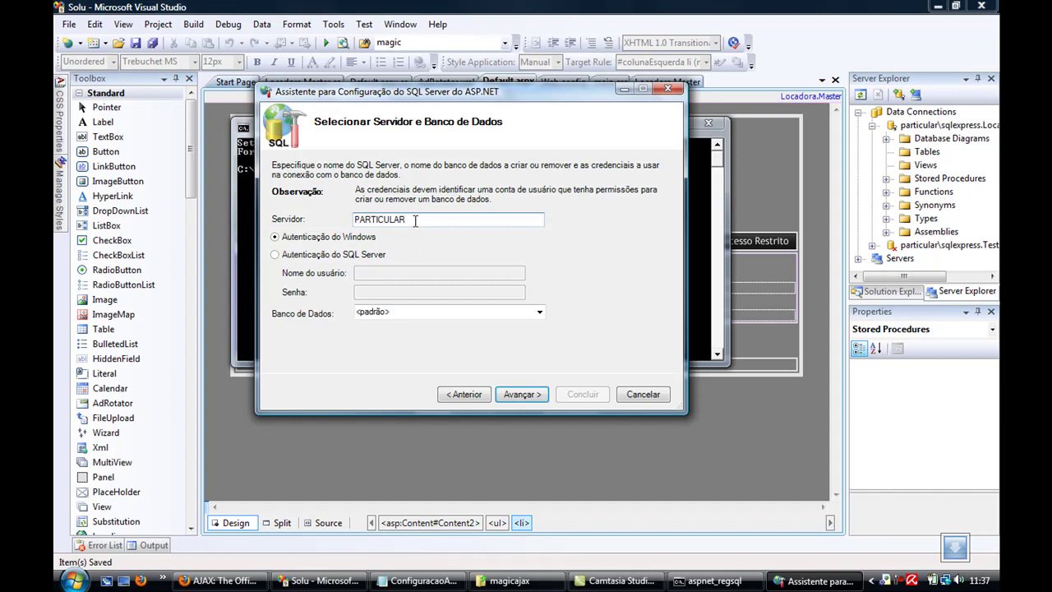
type("\\sq")
key("BackSpace")
key("BackSpace")
type("SQLEXPRESS")
left_click(381, 311)
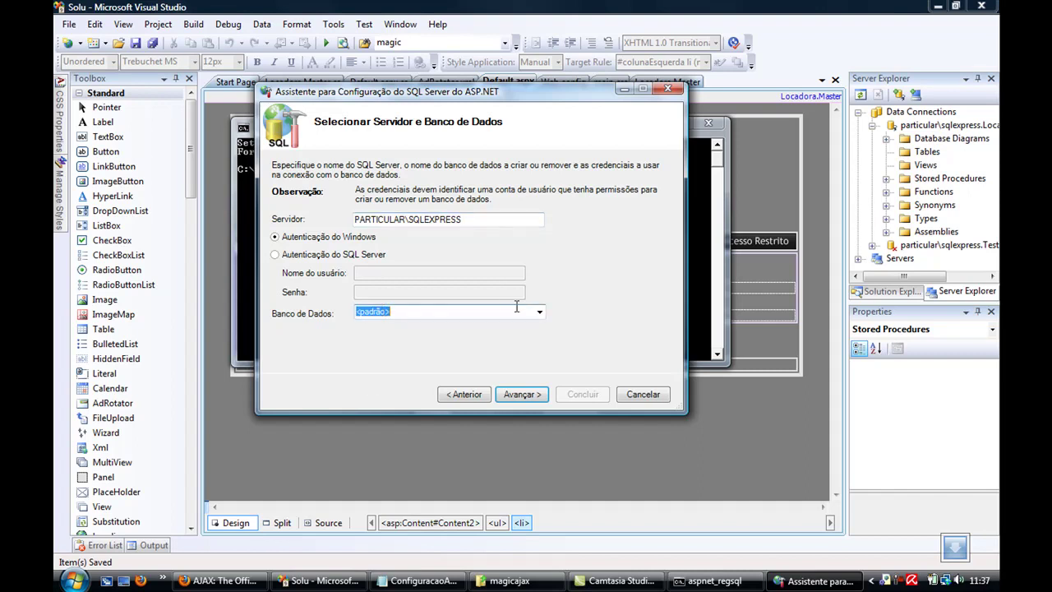